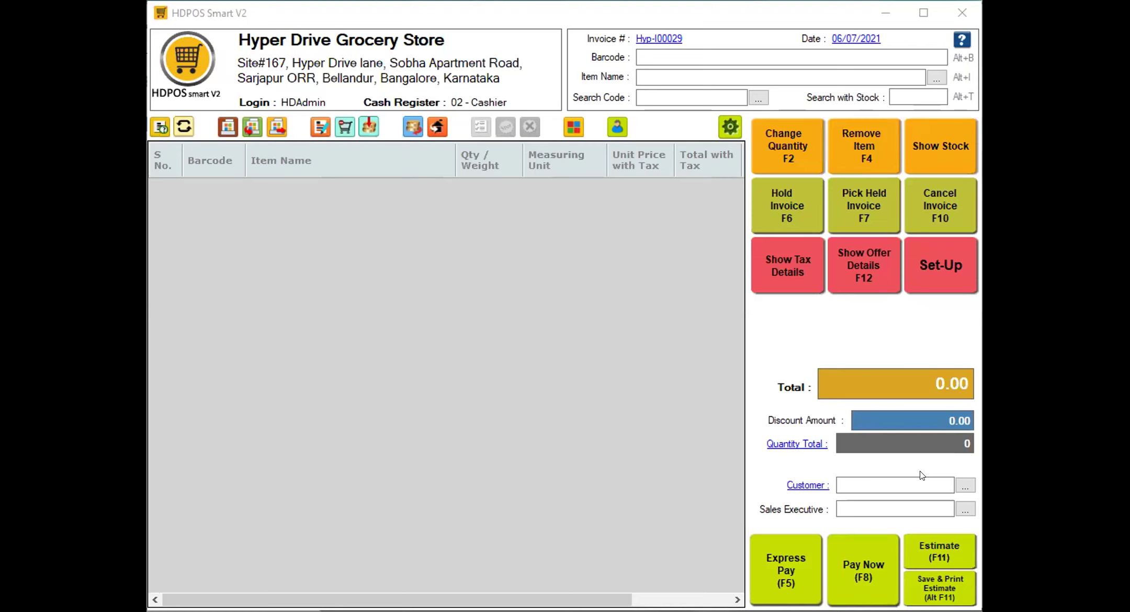
- Run the Day Closing By Business Location report from Set-Up and review its invoice, item and category sales
click(933, 273)
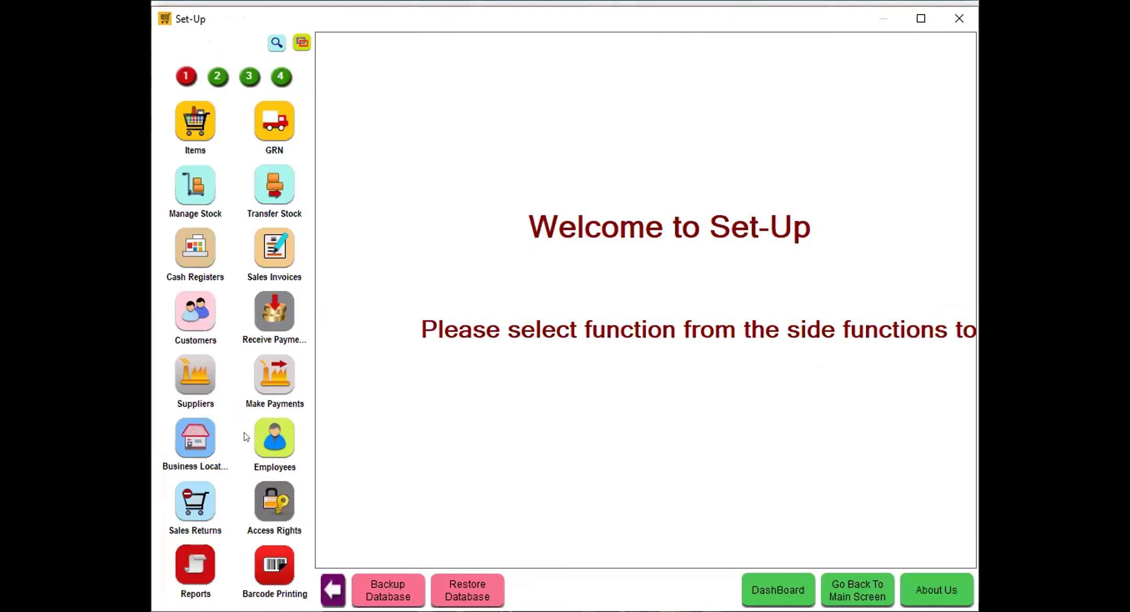
click(189, 569)
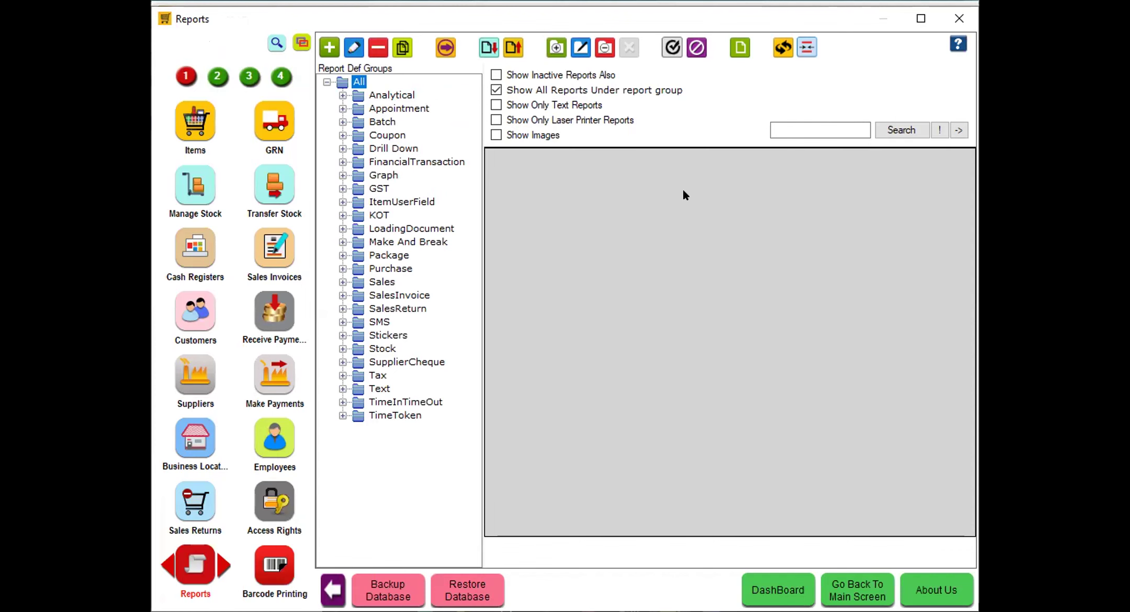
key(Escape)
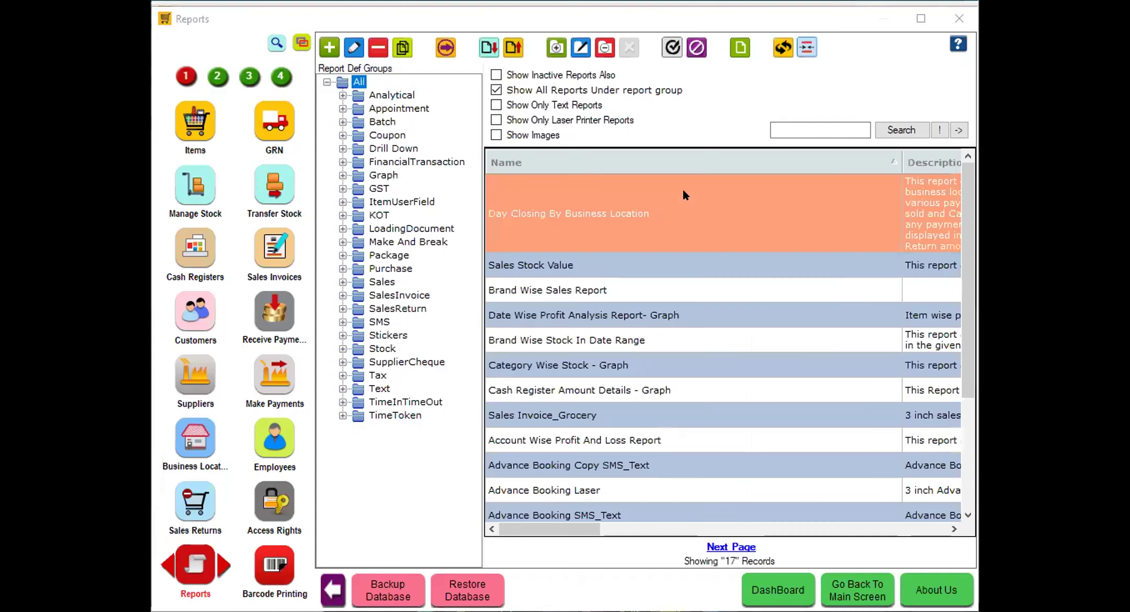
double_click(685, 219)
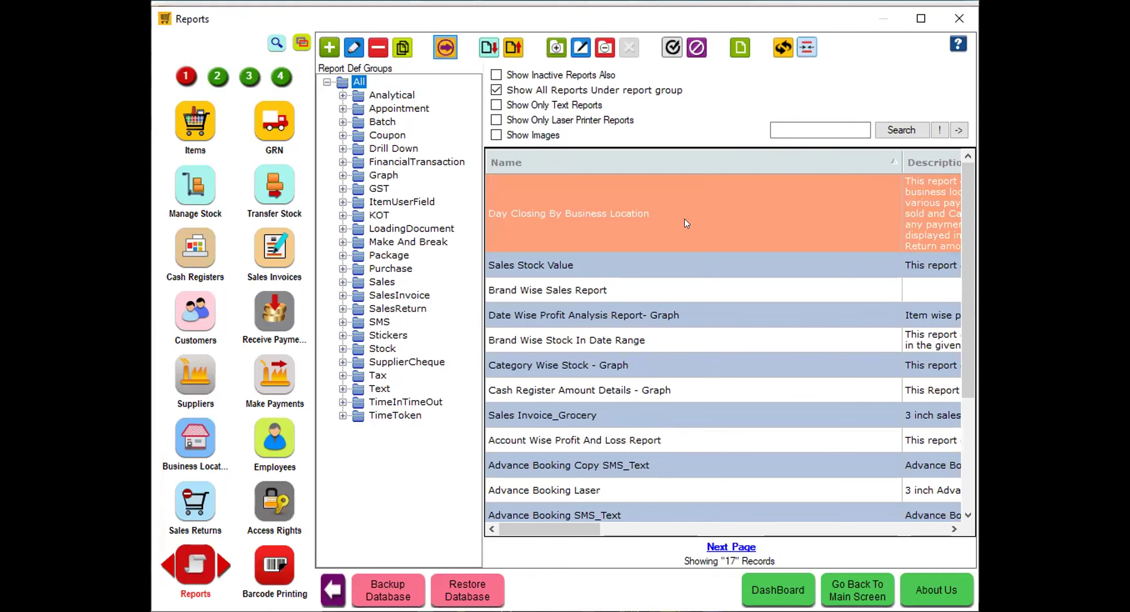
click(597, 418)
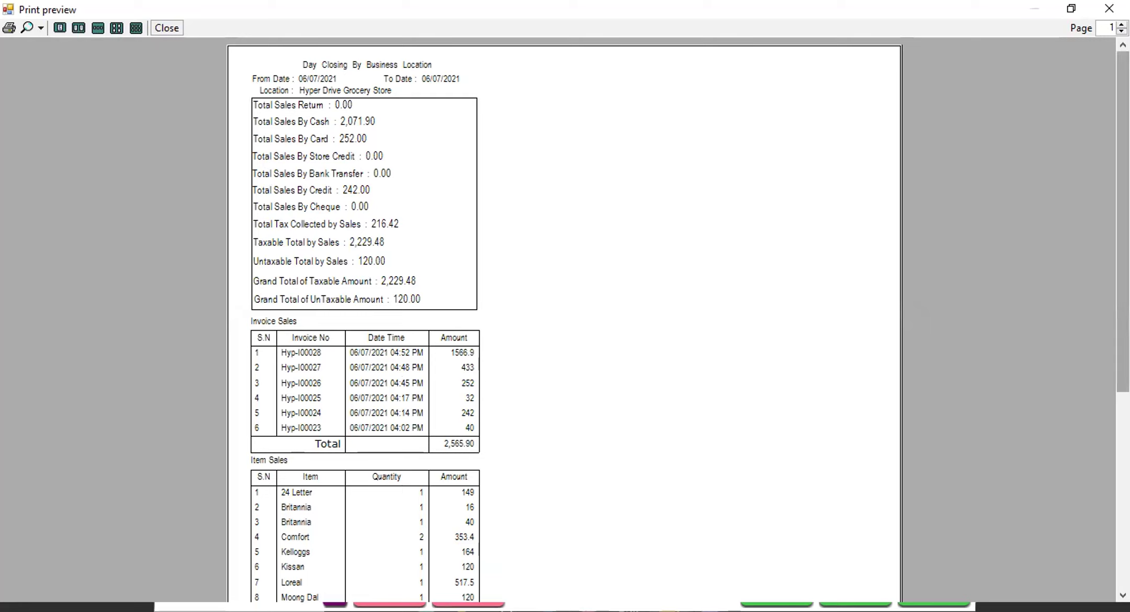
scroll(453, 444, down, 5)
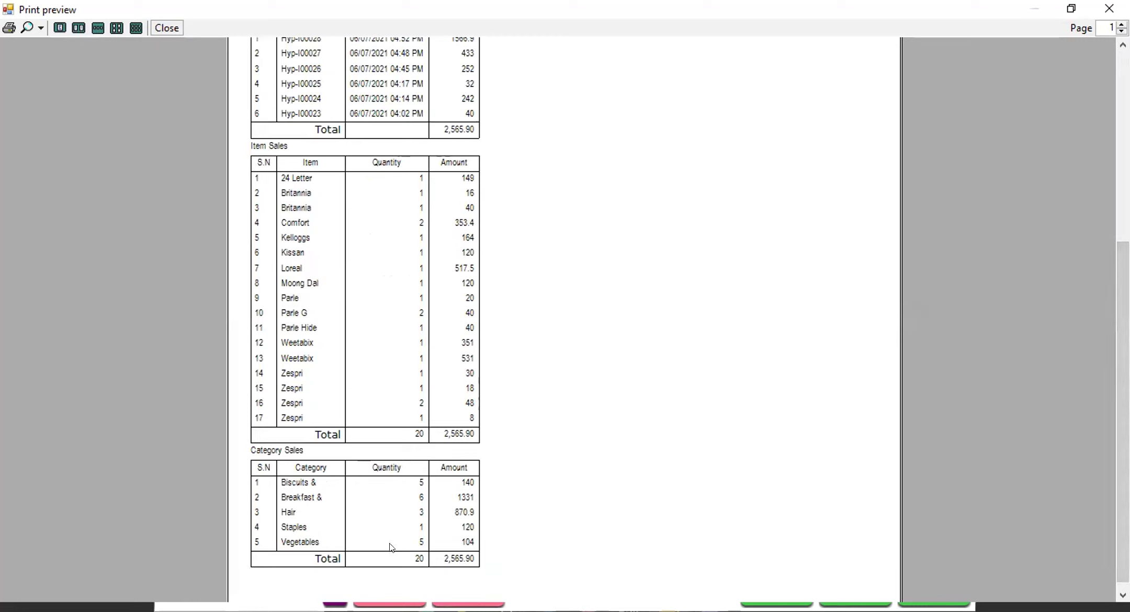
click(174, 29)
- Search the warehouse-wise item stock in Manage Stock for "moong" to check its quantity
click(200, 206)
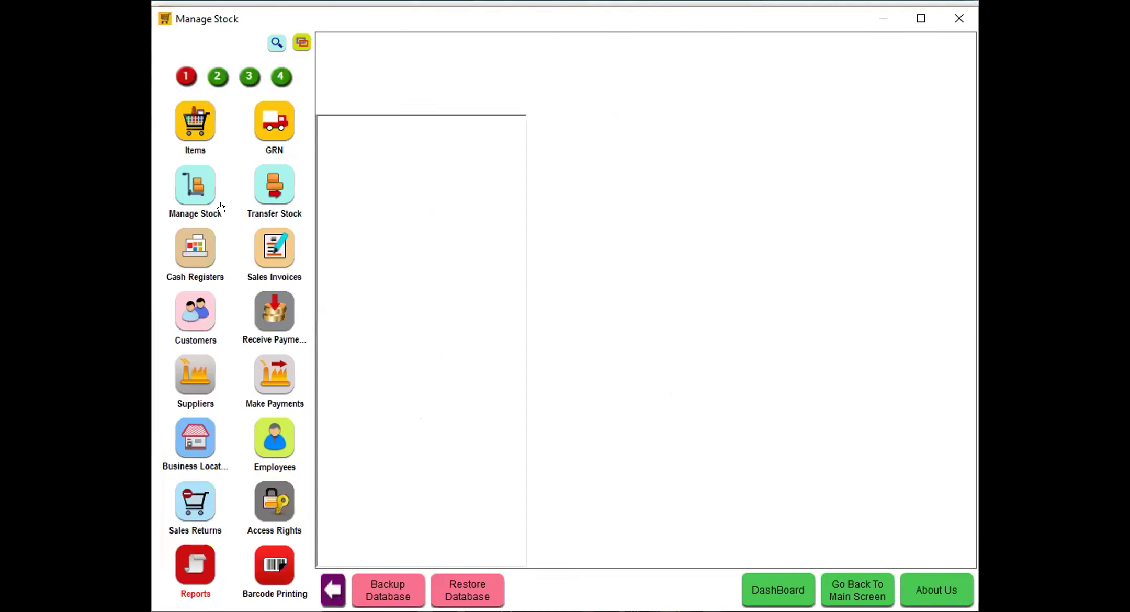
click(785, 154)
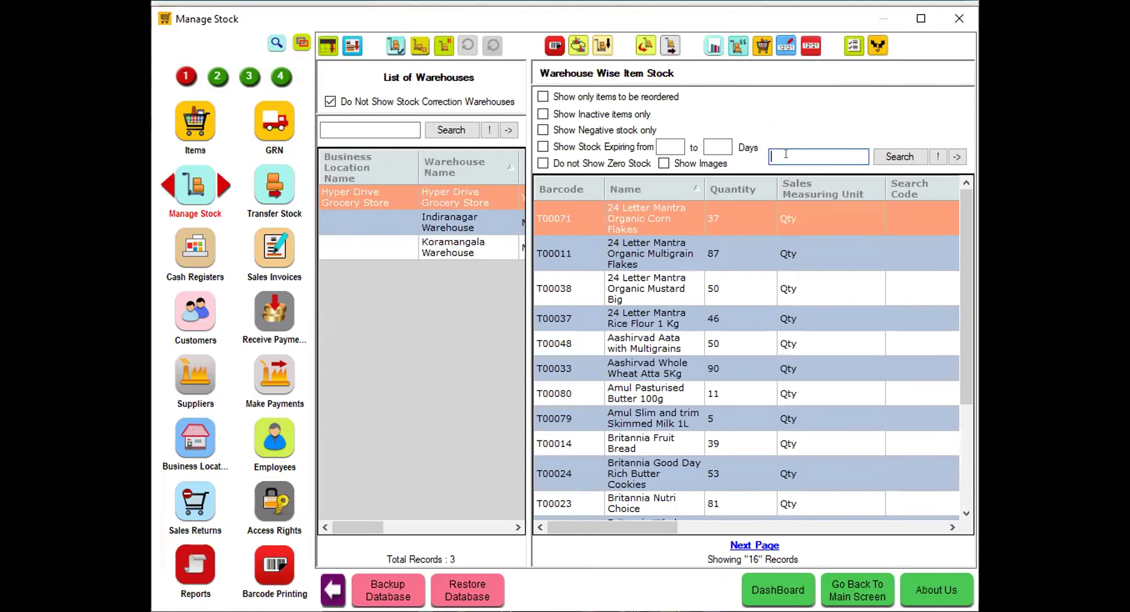
text(moong)
key(Return)
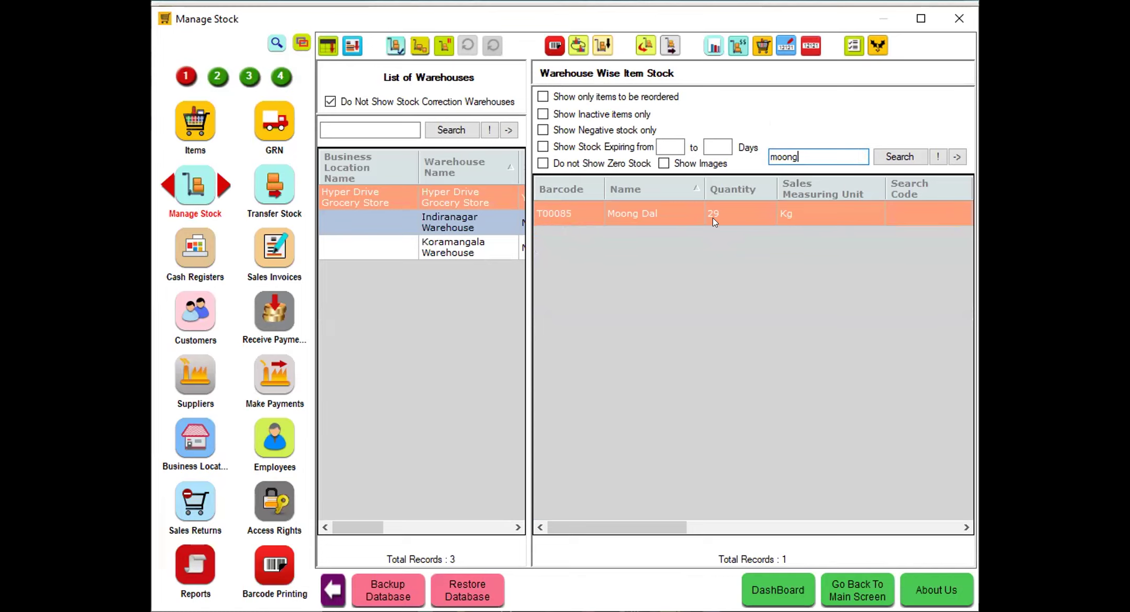
- Start a new sticker sheet setting for barcode printing and add the Moong Dal item to it
click(276, 565)
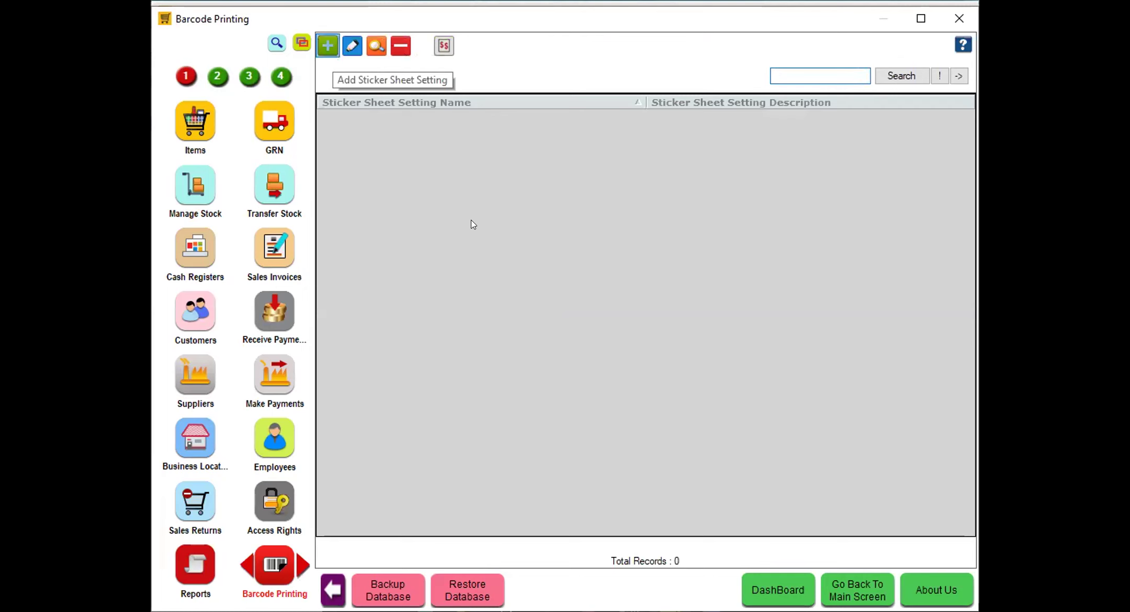
click(327, 46)
click(412, 132)
click(411, 147)
click(371, 198)
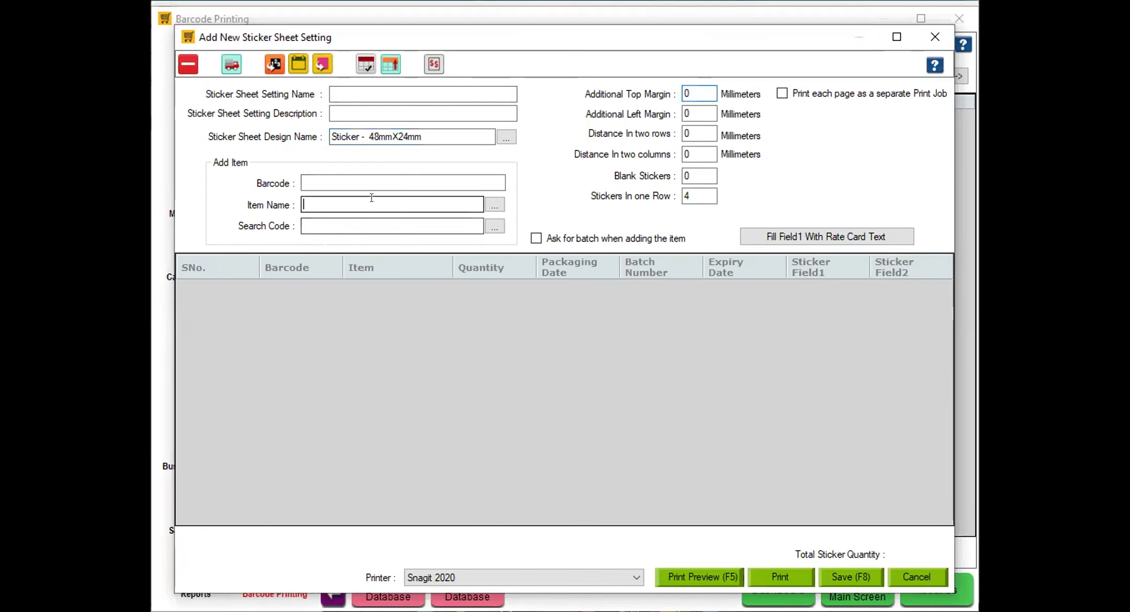
text(moo)
key(Return)
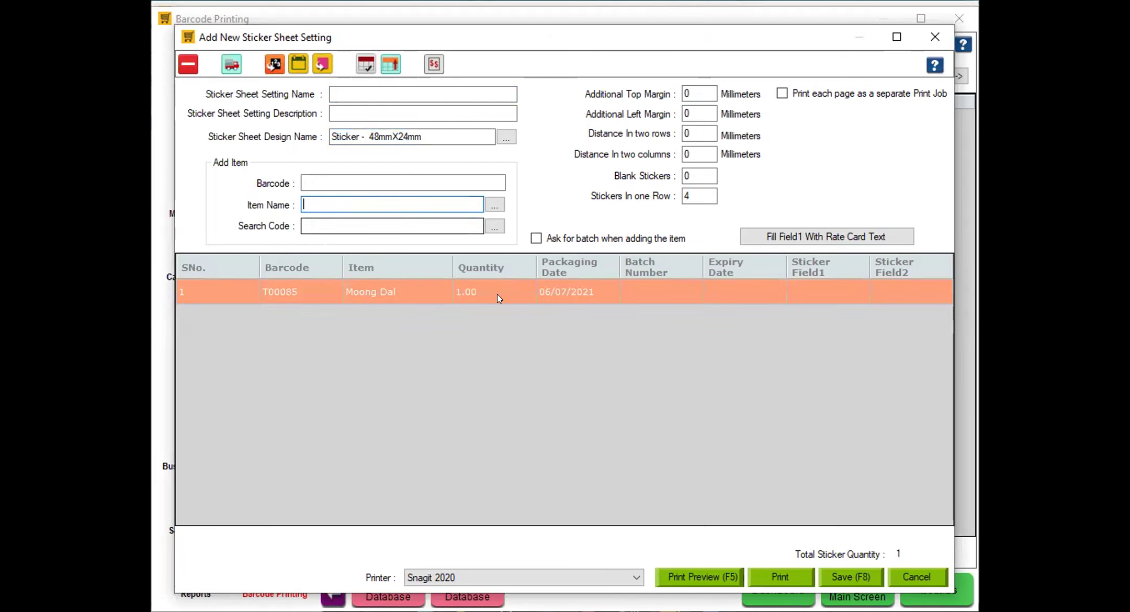
- Set the Moong Dal sticker quantity to 10 and preview the barcode sheet
click(499, 298)
key(BackSpace)
key(BackSpace)
key(BackSpace)
key(BackSpace)
text(10)
click(689, 578)
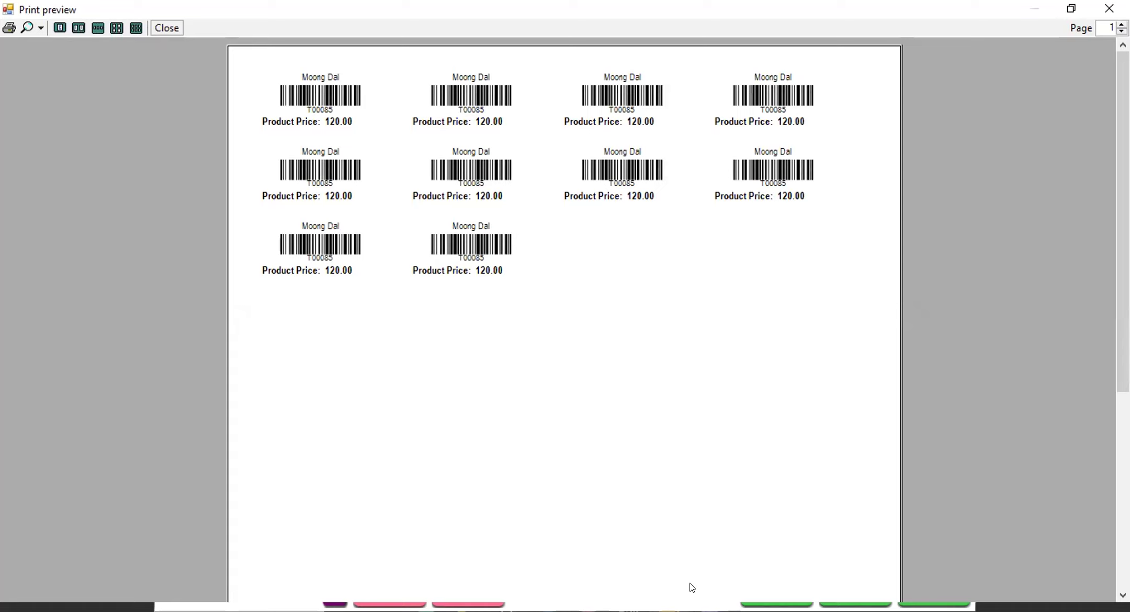
click(174, 28)
- Set Blank Stickers to 10, preview the sheet, and close the sticker sheet setting without saving
double_click(689, 170)
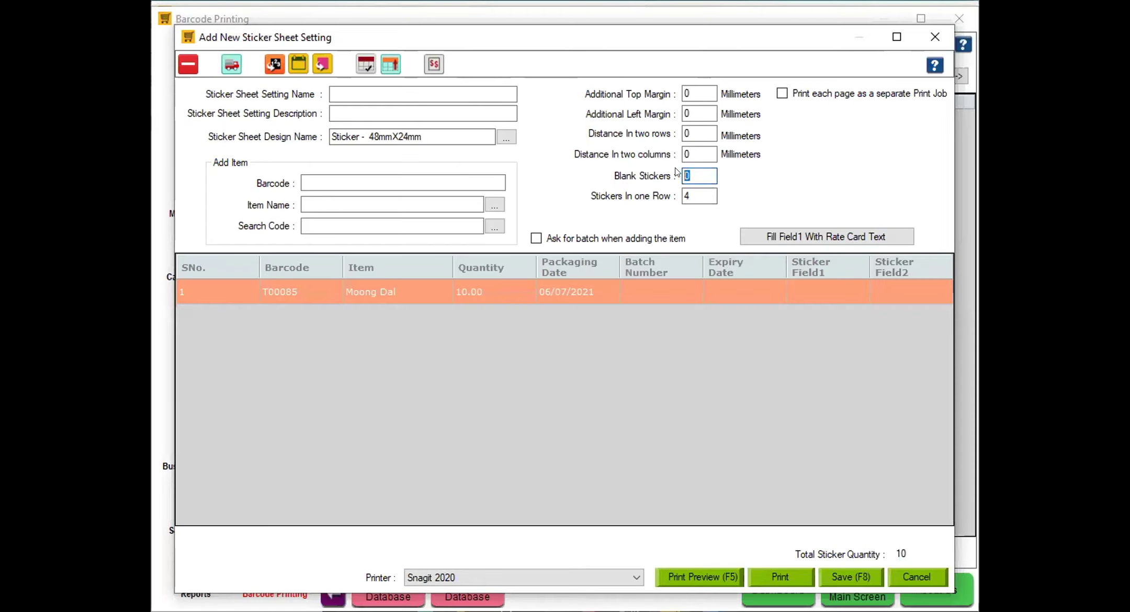
text(10)
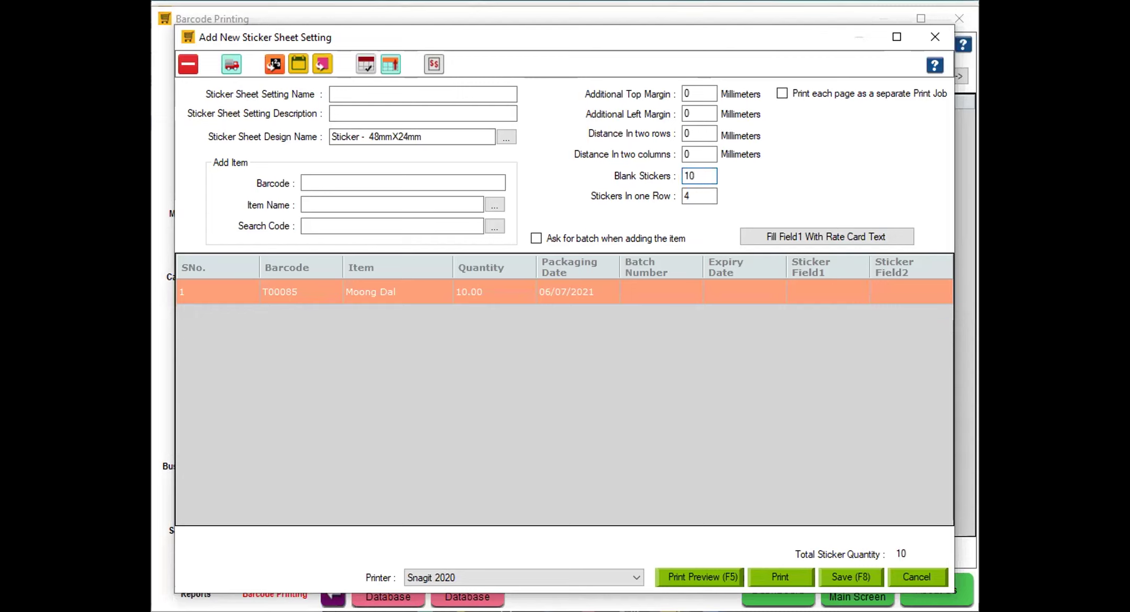
click(712, 577)
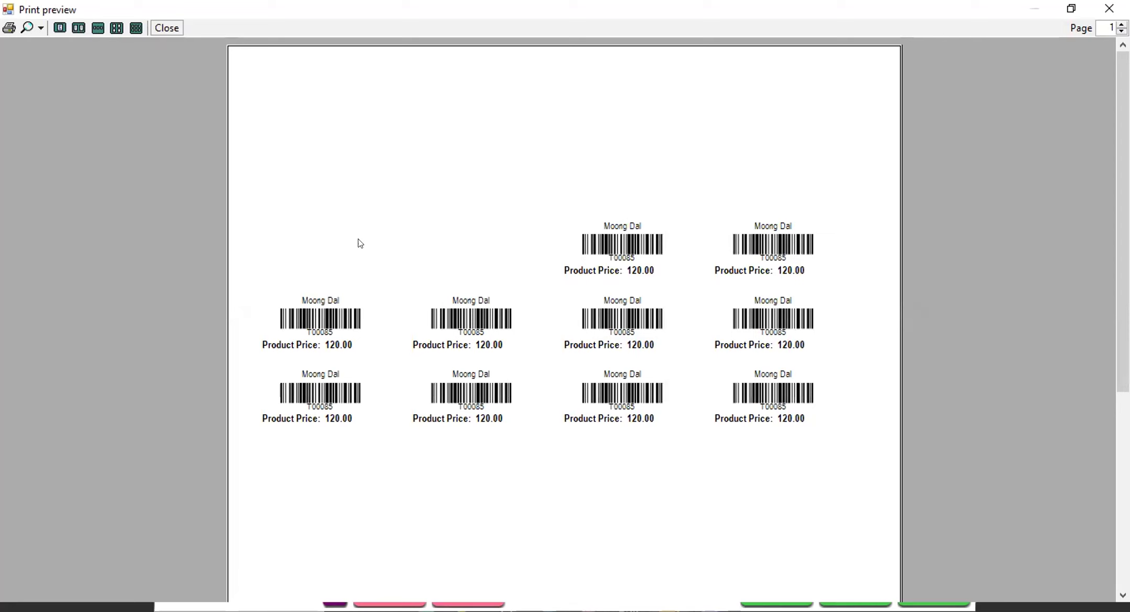
key(Escape)
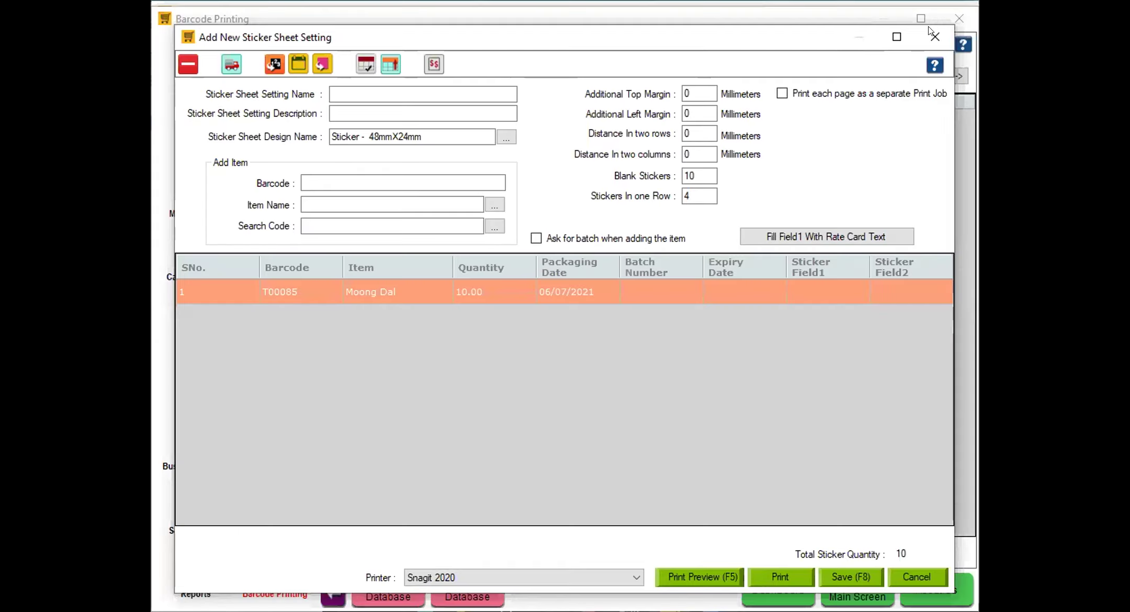
key(Escape)
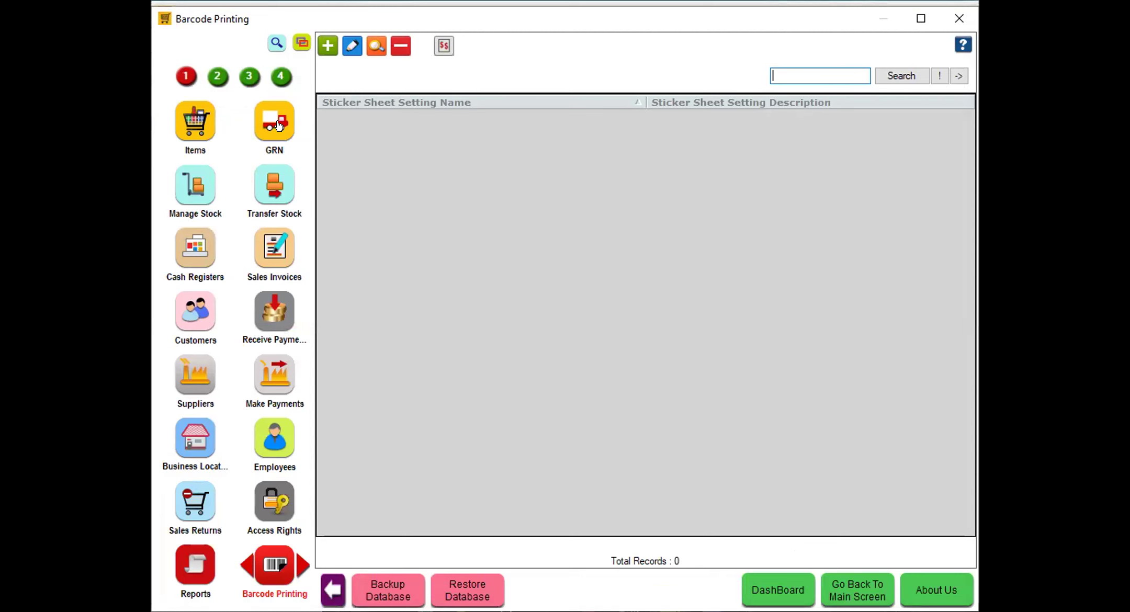
- Open Reorder Management to review the minimum, maximum and reorder quantities of the items
click(195, 184)
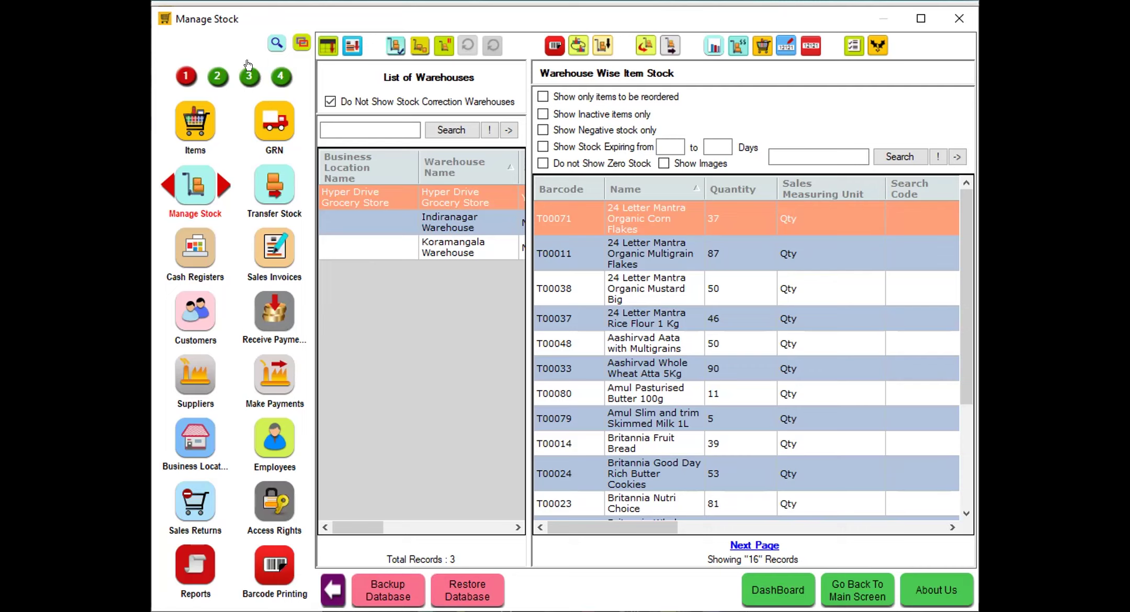
click(215, 77)
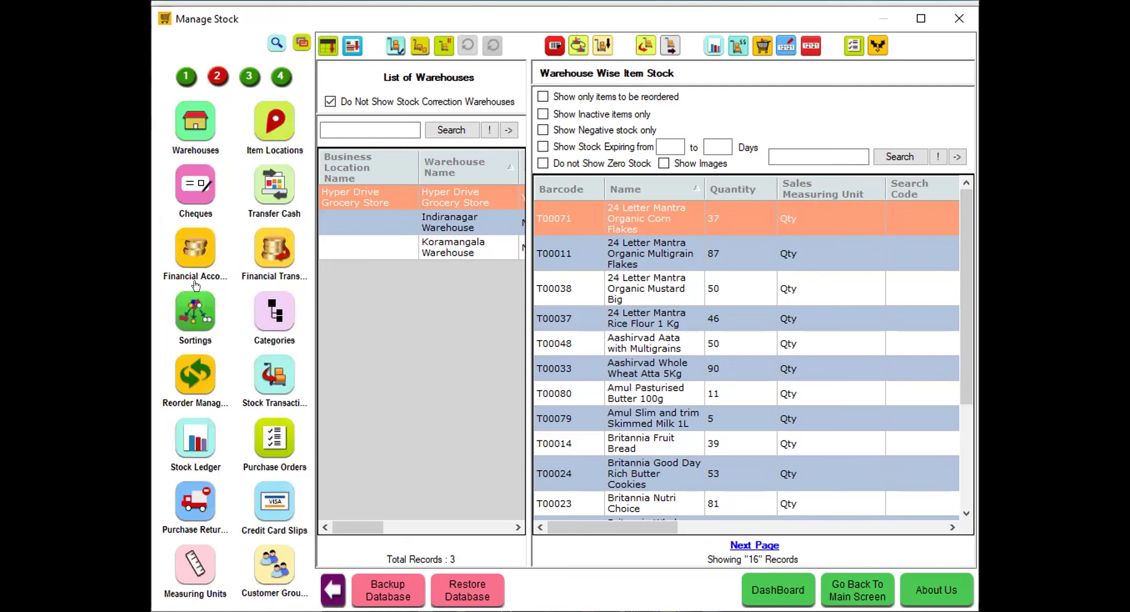
click(195, 373)
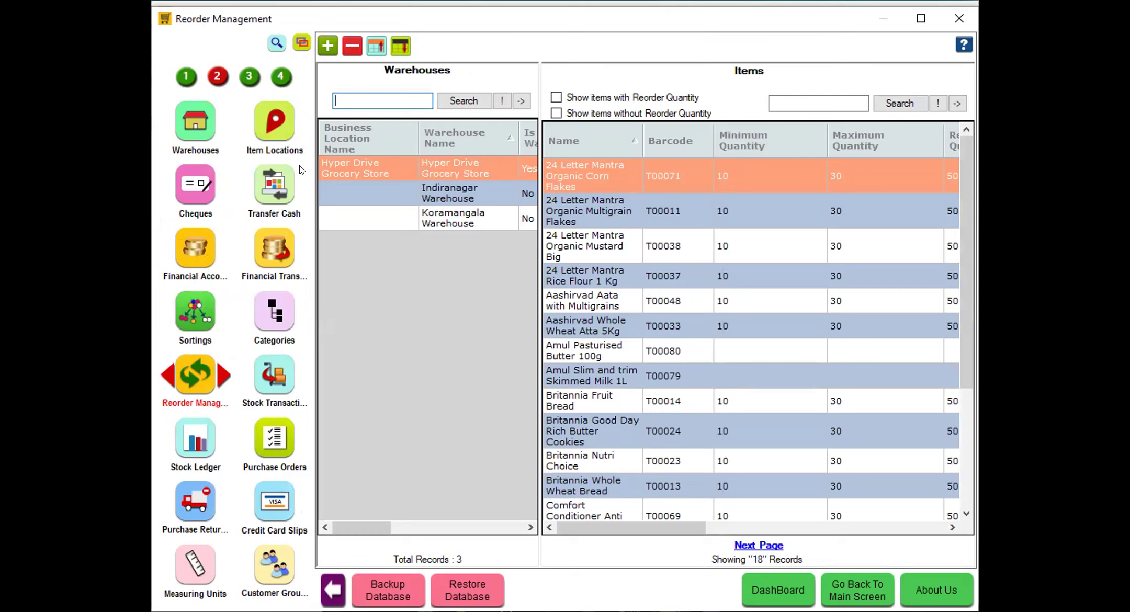
- Filter the warehouse-wise item stock in Manage Stock to show only items to be reordered
click(184, 75)
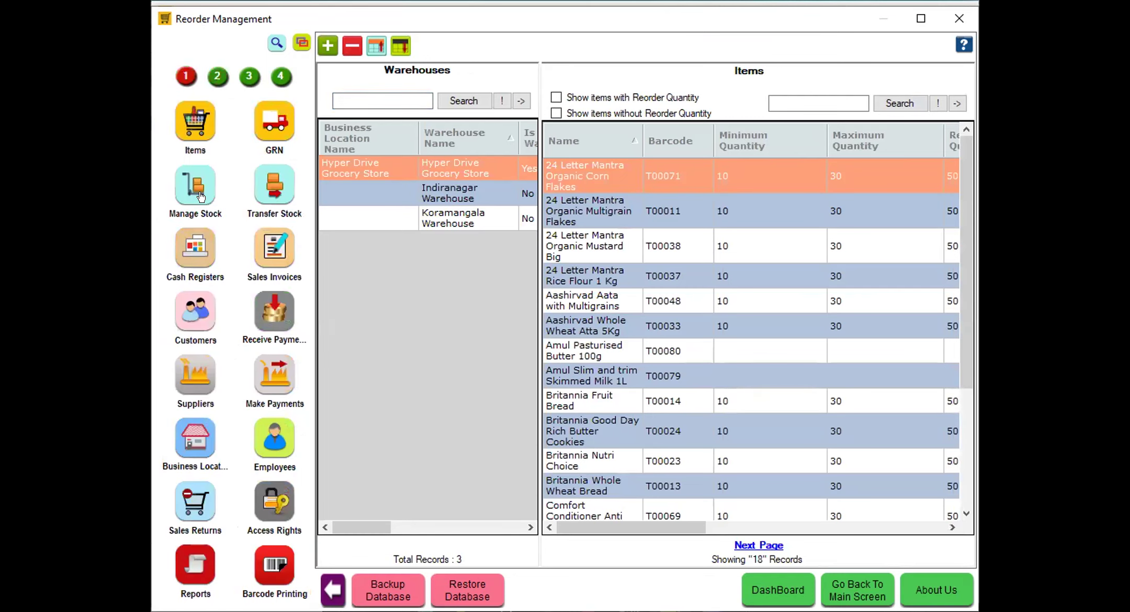
click(199, 195)
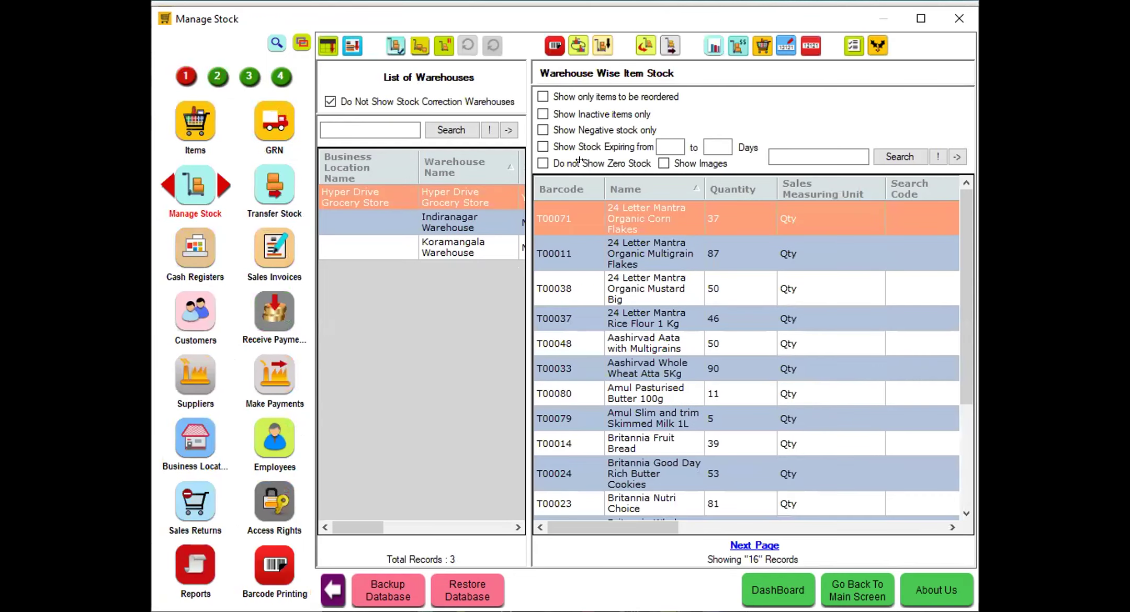
click(593, 97)
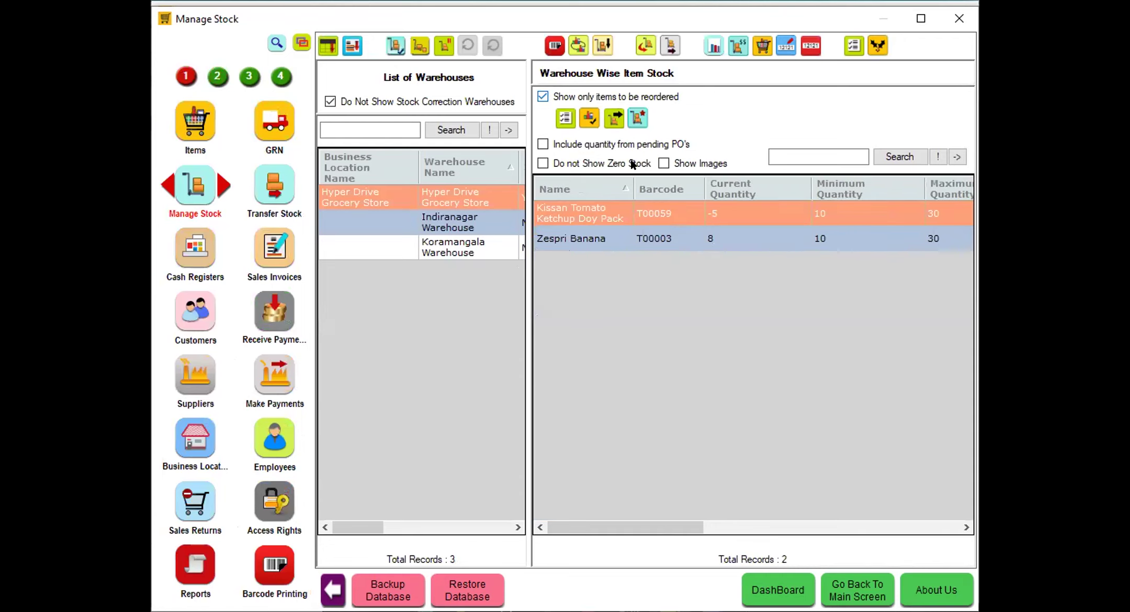
- Generate a purchase order for Zespri Banana with the No Supplier option, and close it without saving
click(686, 241)
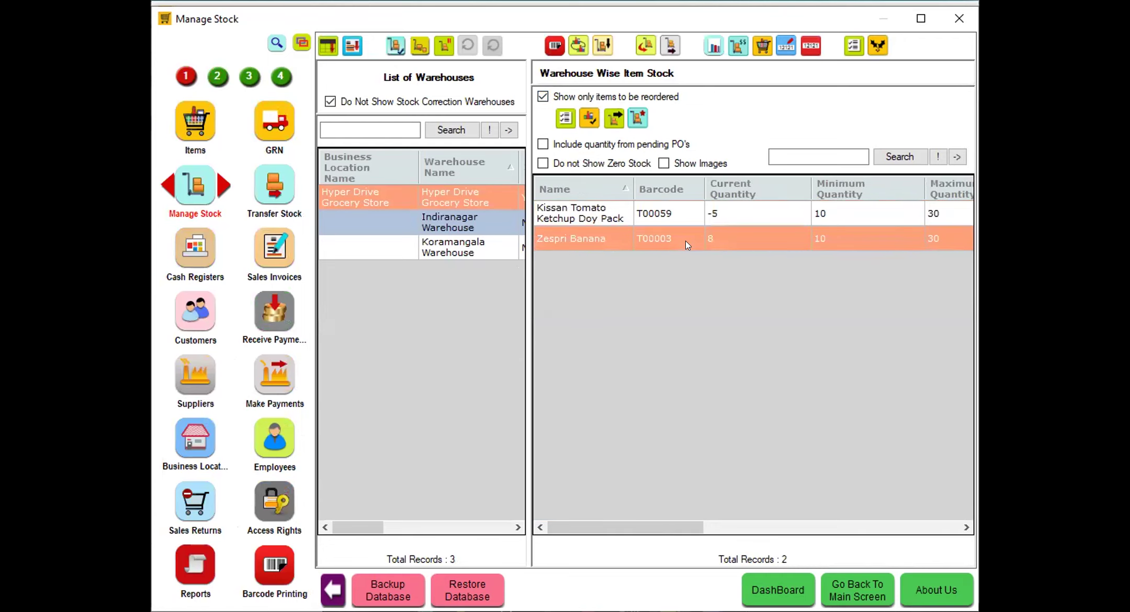
click(567, 120)
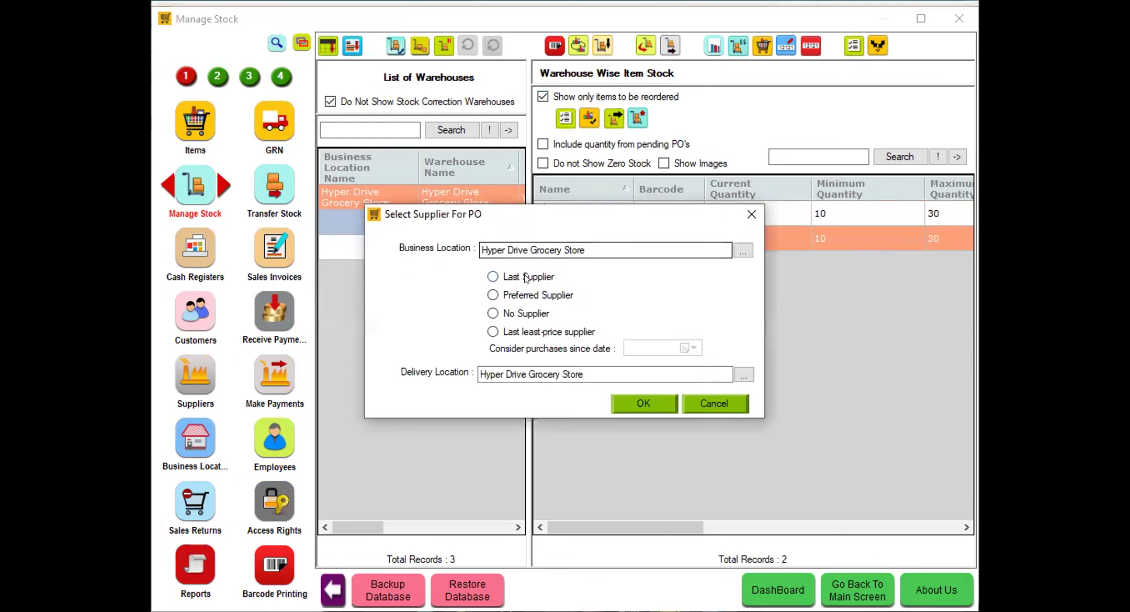
click(523, 309)
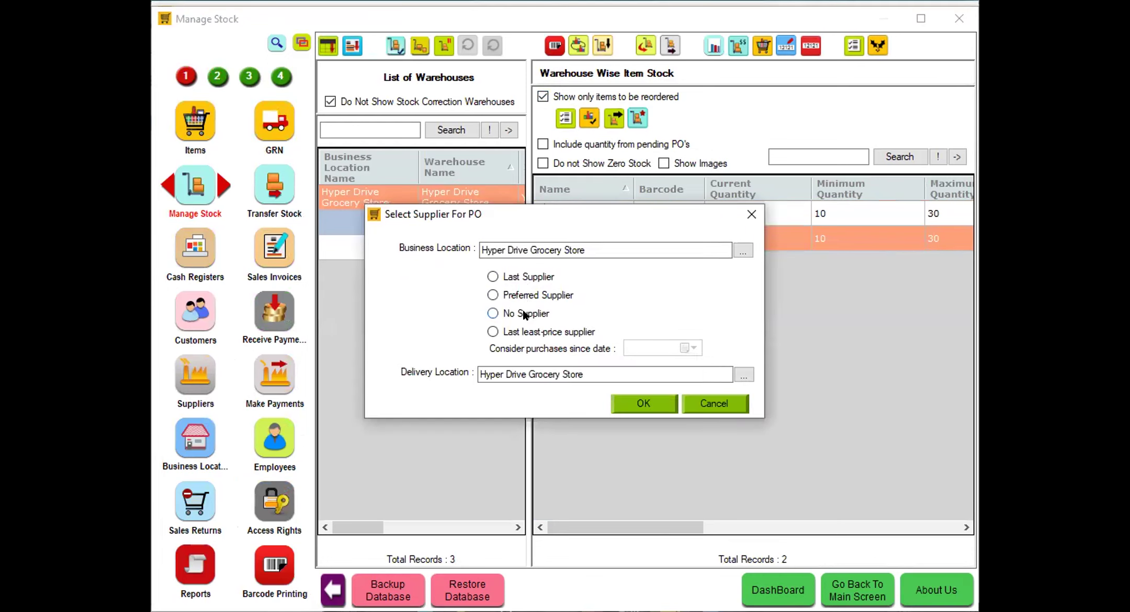
click(660, 403)
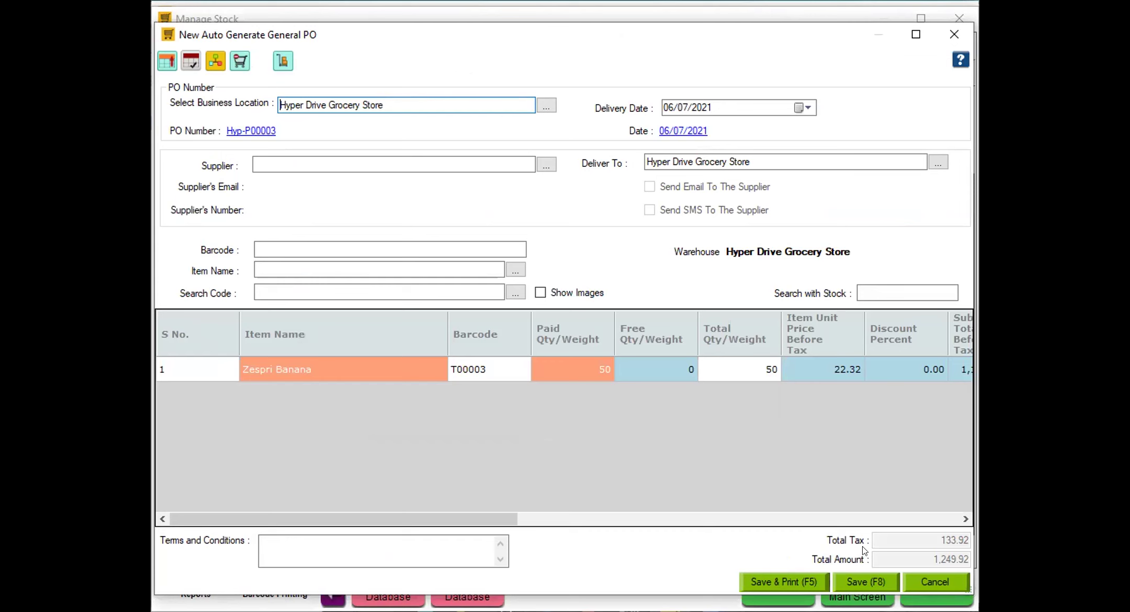
click(954, 34)
- Search the Set-Up functions for "offer" and review the details of the "Rs 100 off on Purchase Worth 2000" offer
click(275, 45)
text(offer)
key(Return)
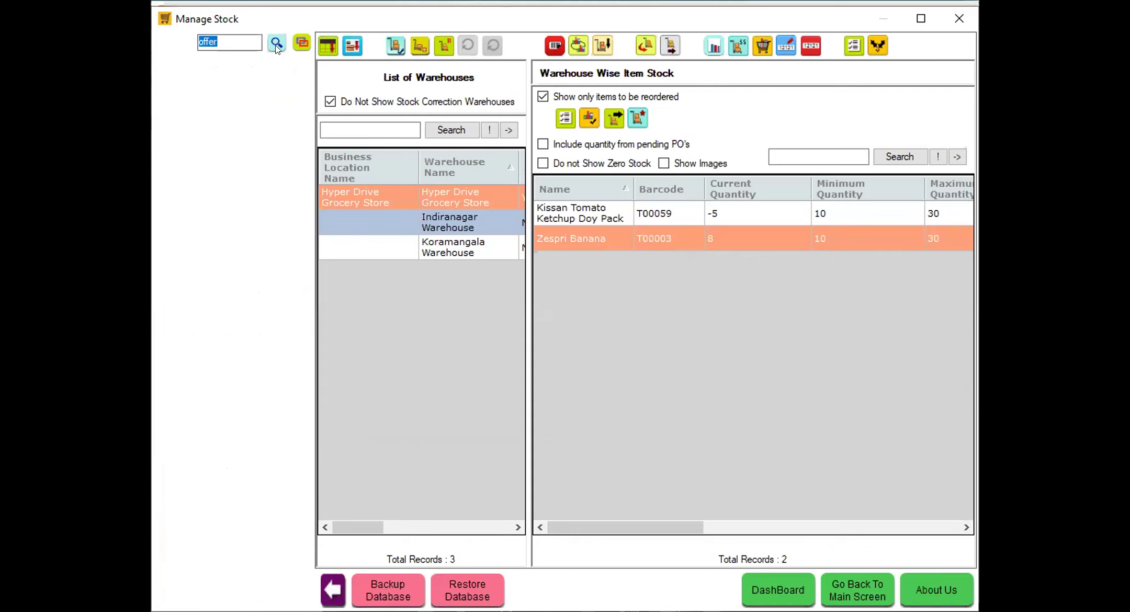
click(195, 78)
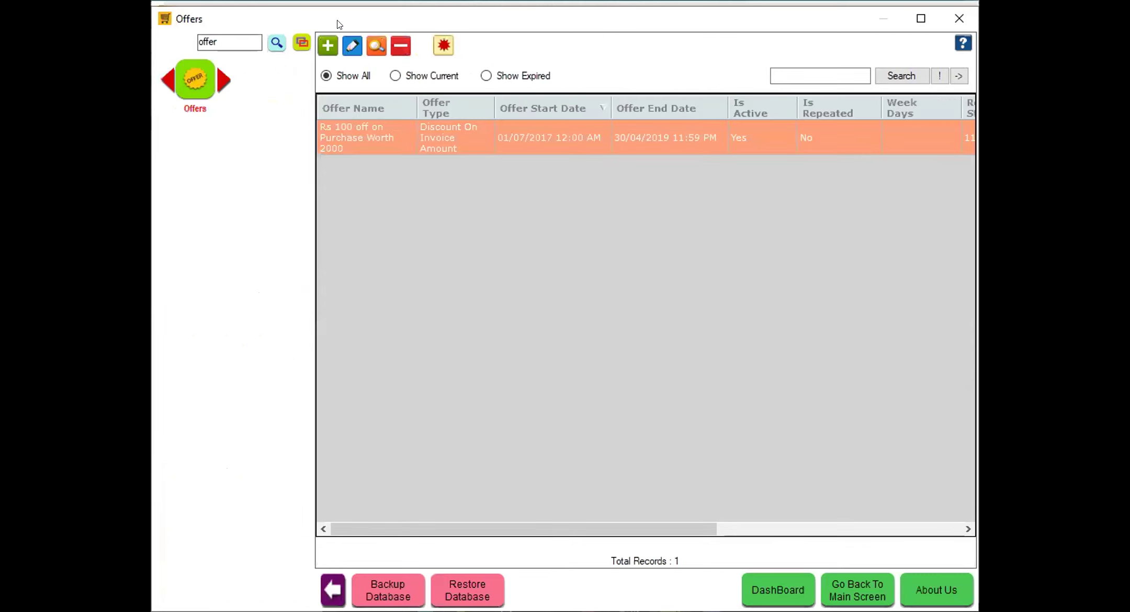
click(351, 45)
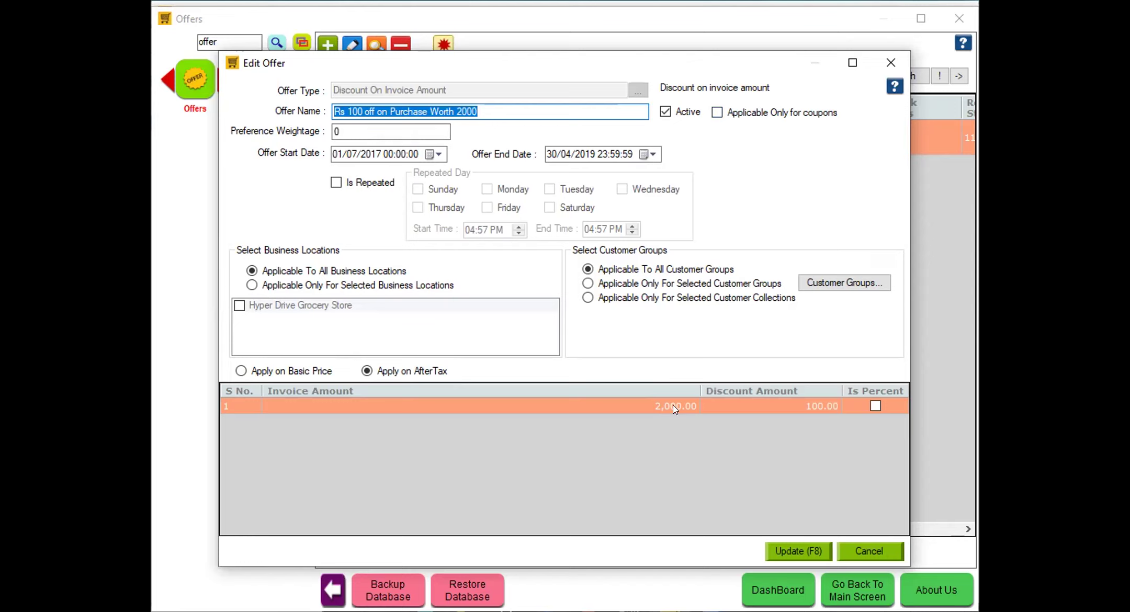
click(887, 69)
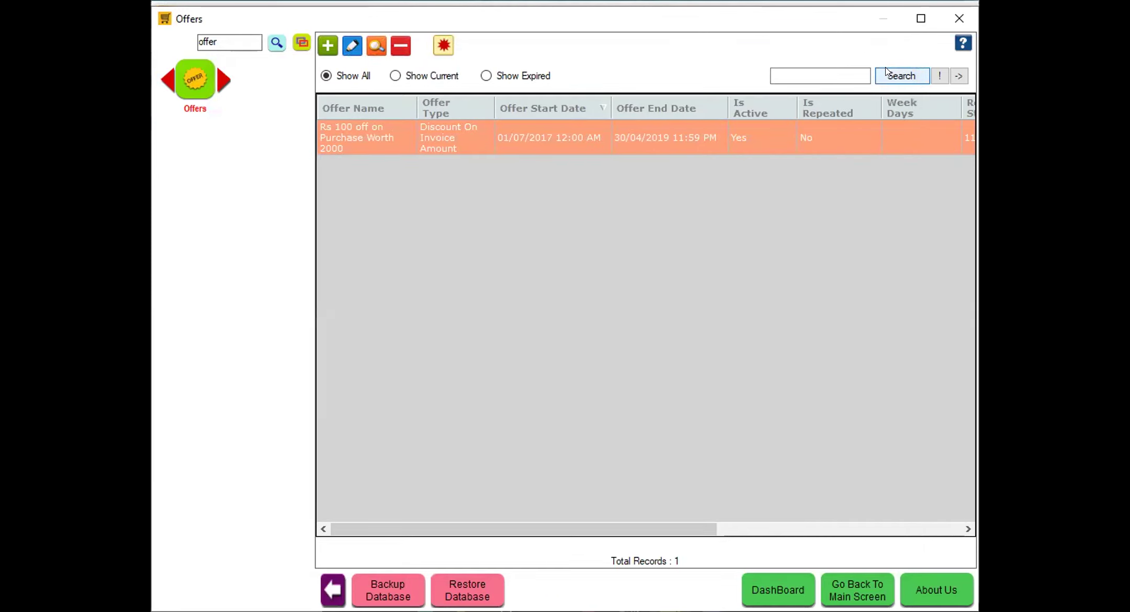
- Search the Set-Up functions for "loya" and open the Loyalty Points settings
double_click(220, 42)
key(BackSpace)
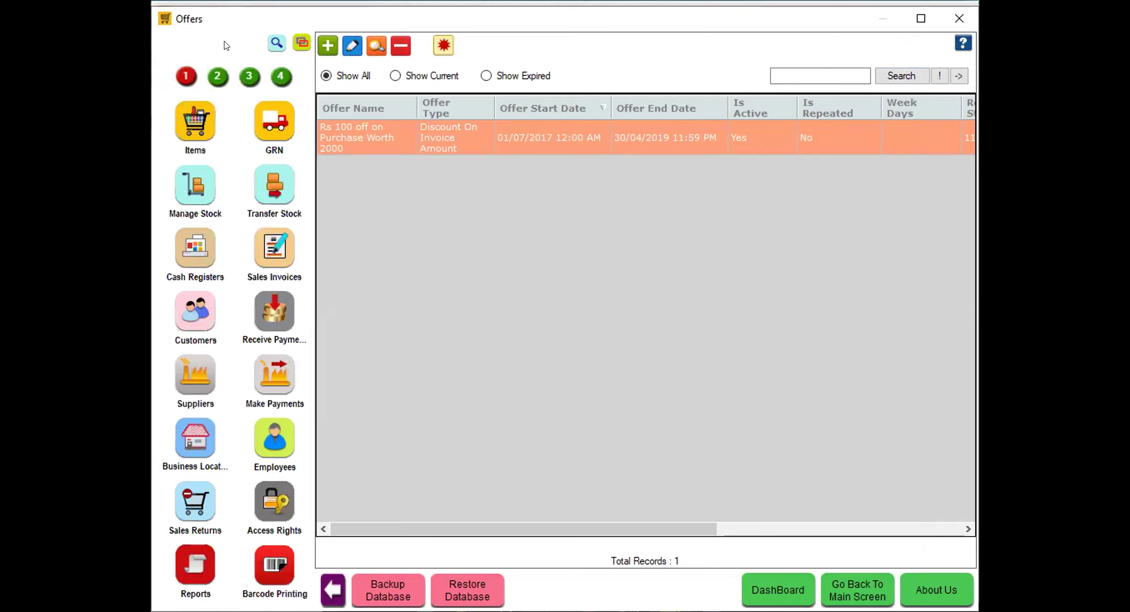
click(276, 43)
text(loya)
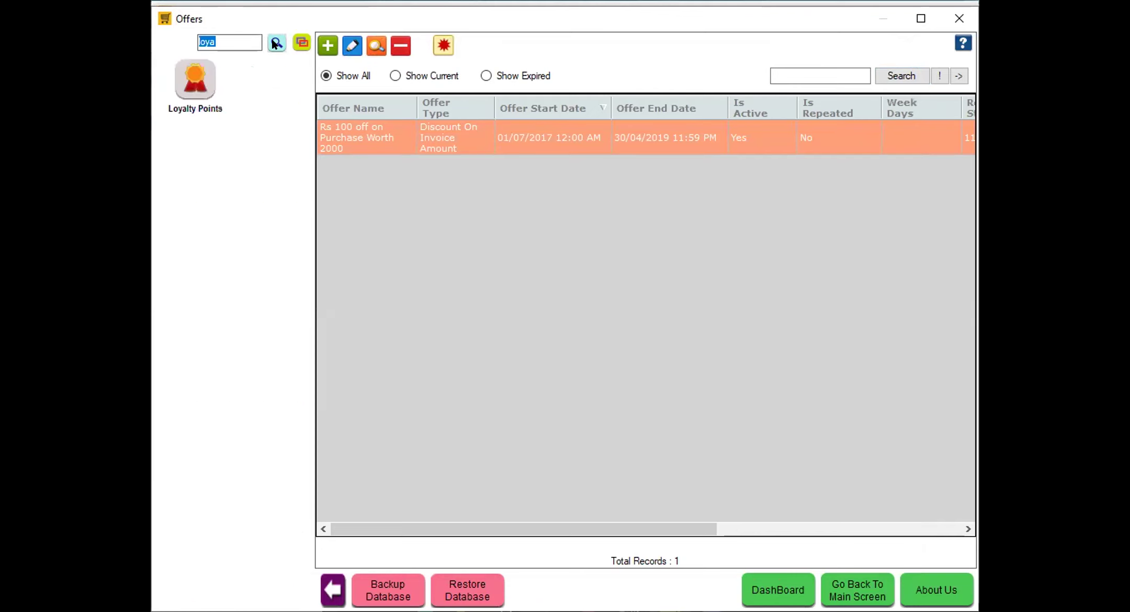
click(186, 90)
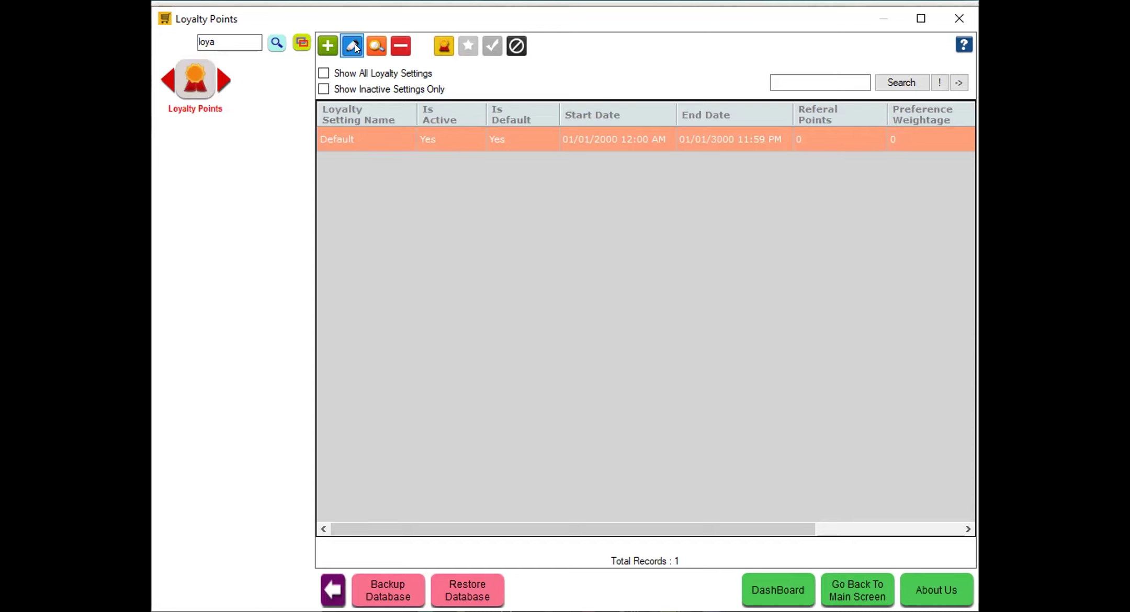
- Clear the Set-Up function search and open the Reports list
click(216, 38)
key(BackSpace)
key(BackSpace)
key(BackSpace)
key(BackSpace)
click(182, 558)
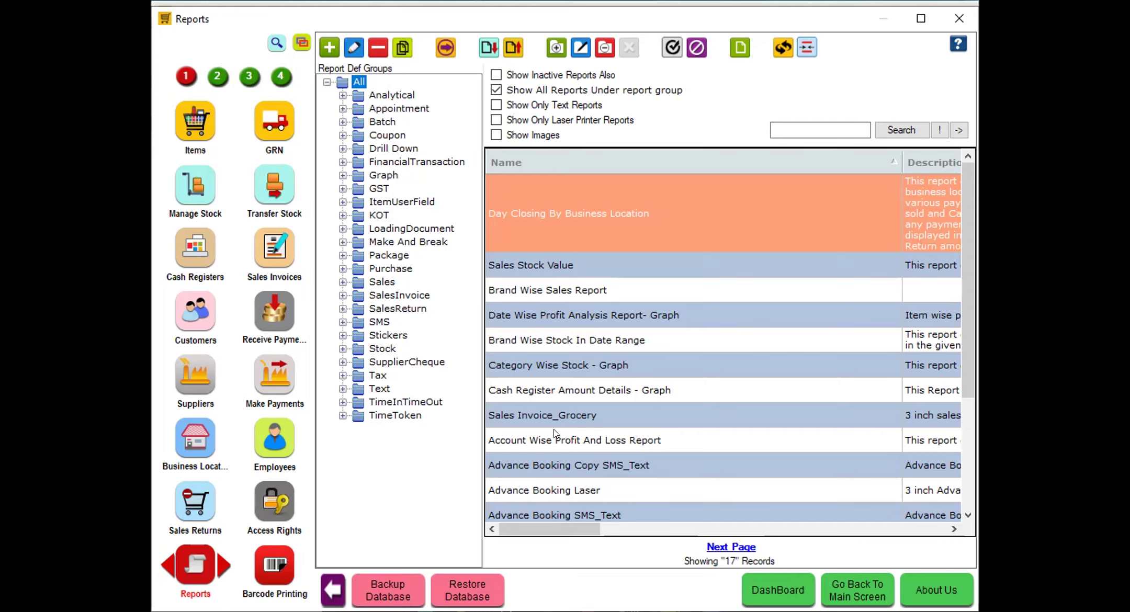
- Open the Dashboard, review its stock, profit and sales charts and the item sales table, and close it
click(782, 580)
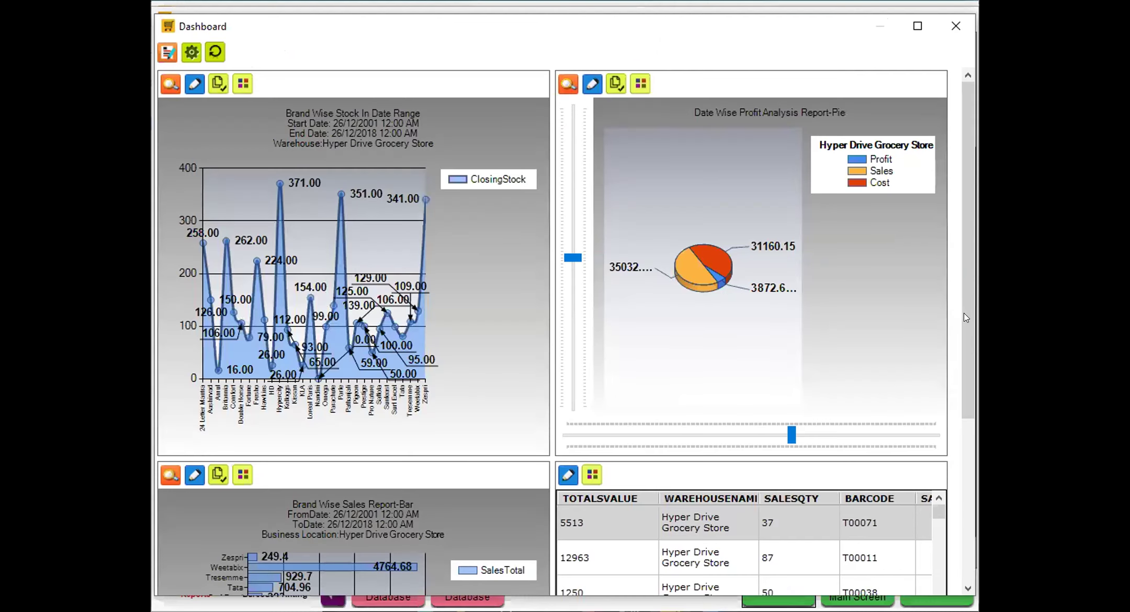
click(968, 537)
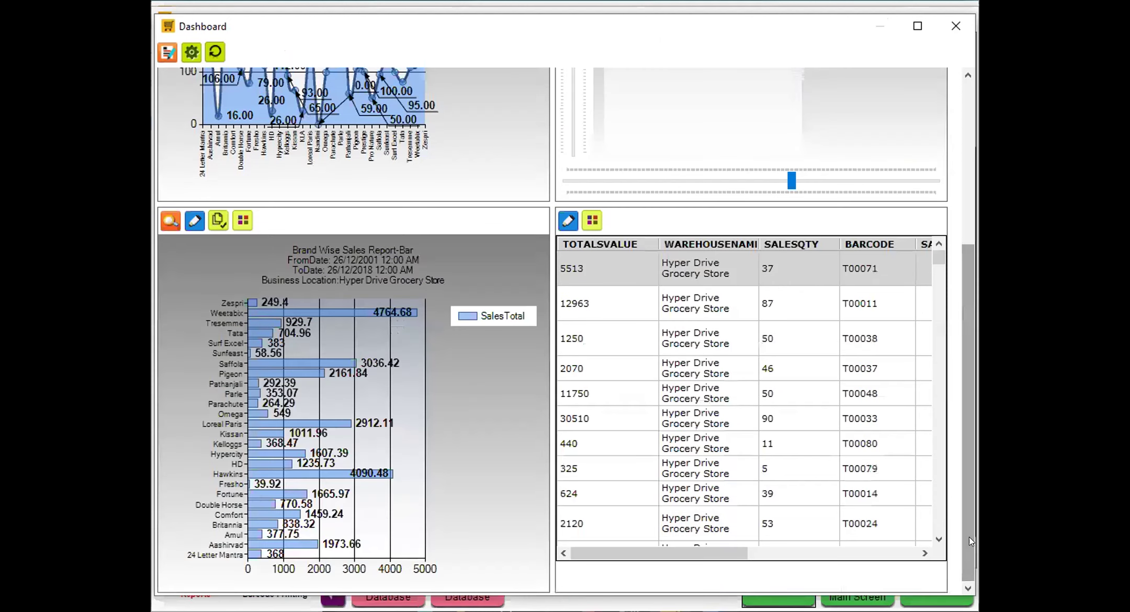
click(968, 180)
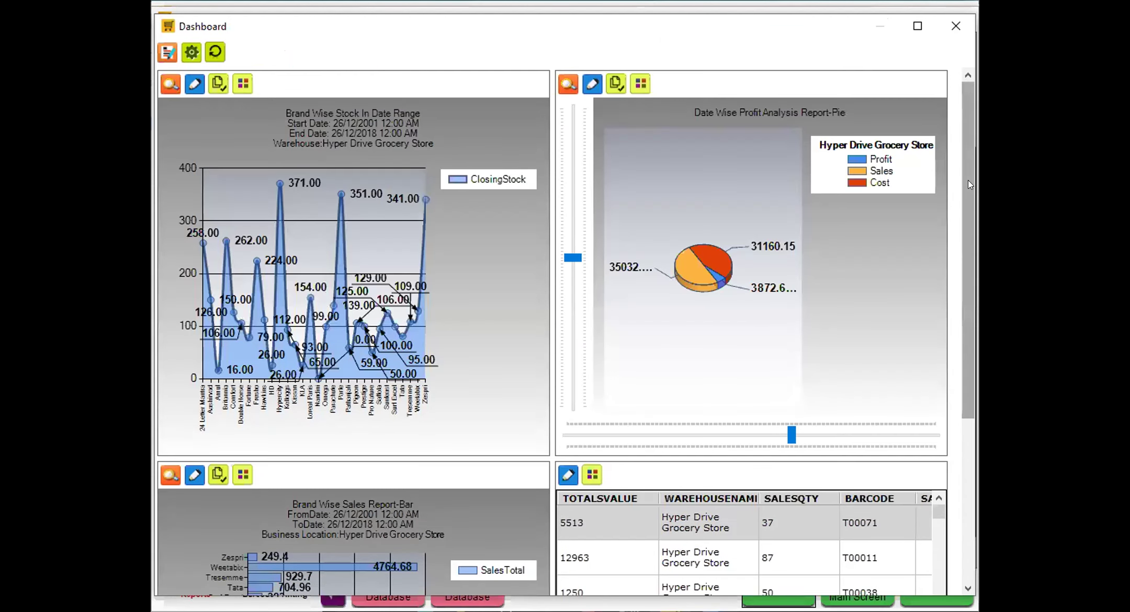
click(954, 25)
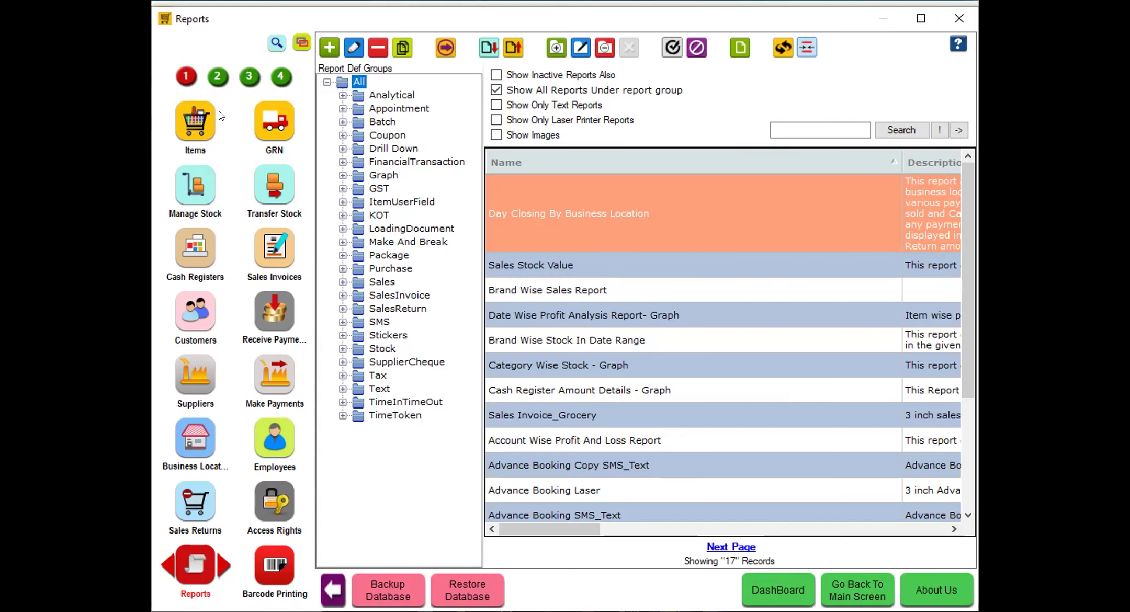
- Search the Set-Up functions for "balan" and open the Balance Sheet function
click(275, 33)
text(balan)
key(Return)
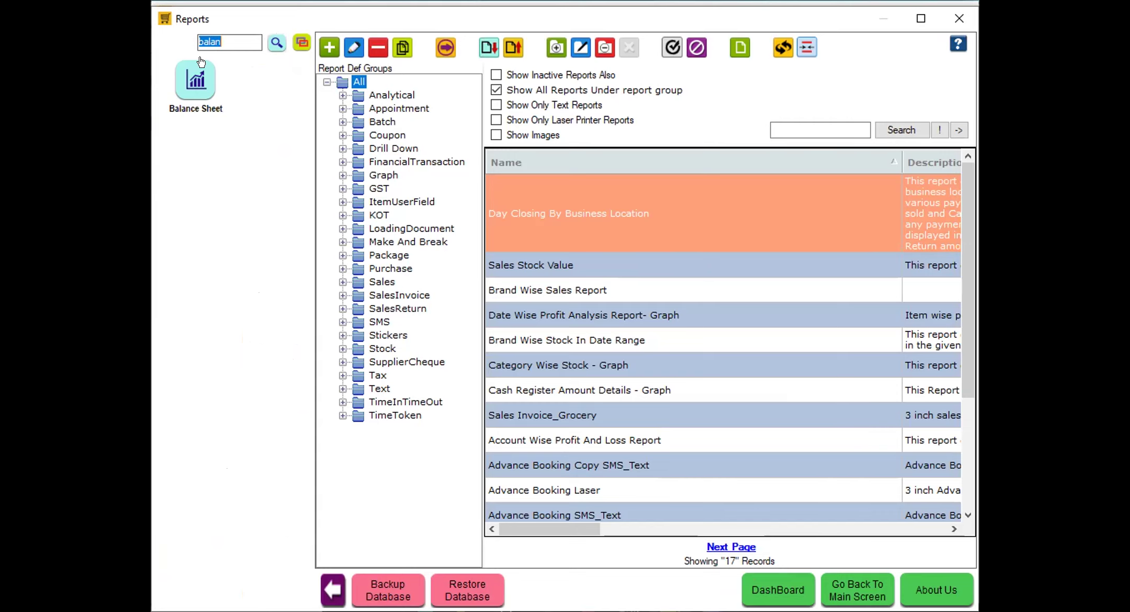
click(188, 77)
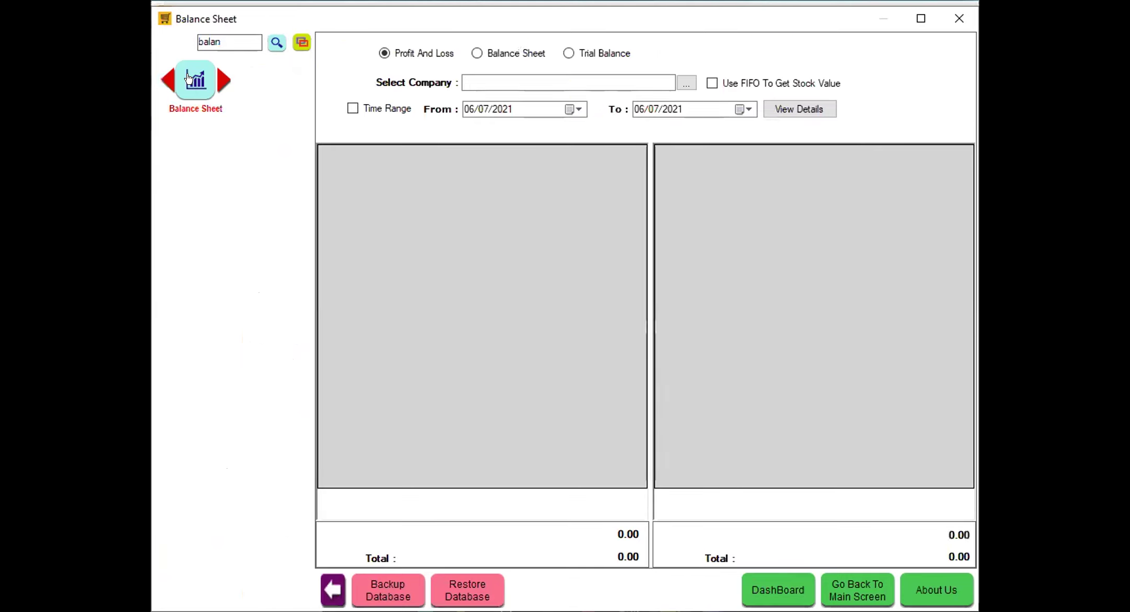